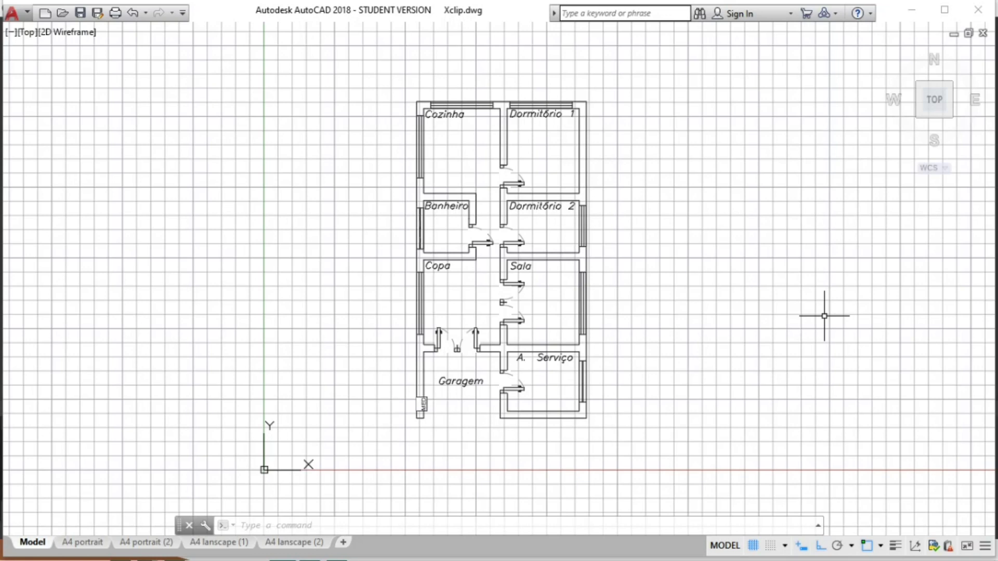
Step: Recentre the view and window-select the entire house floor plan
key(Escape)
middle_drag(682, 286, 622, 283)
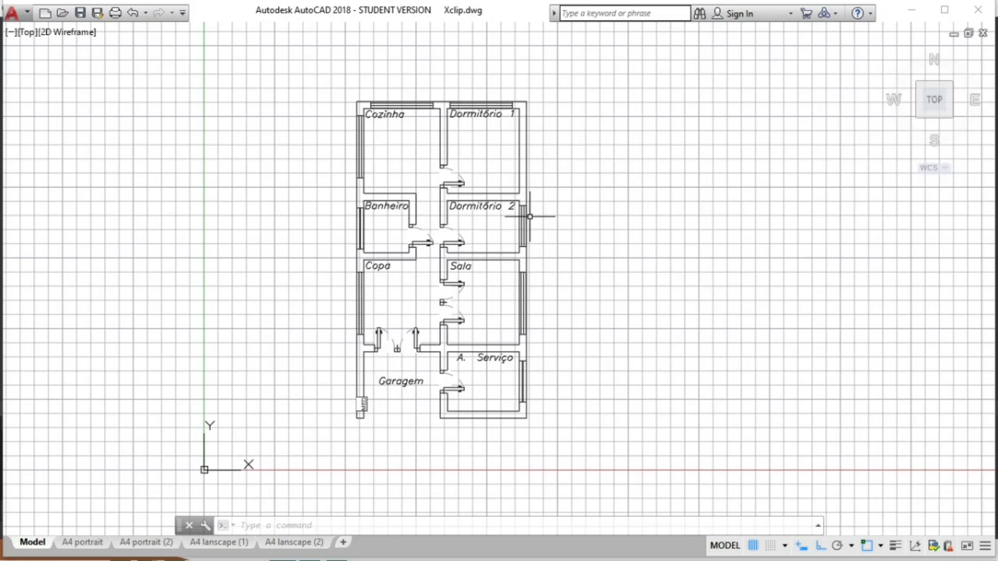
scroll(577, 220, up, 2)
scroll(560, 220, up, 2)
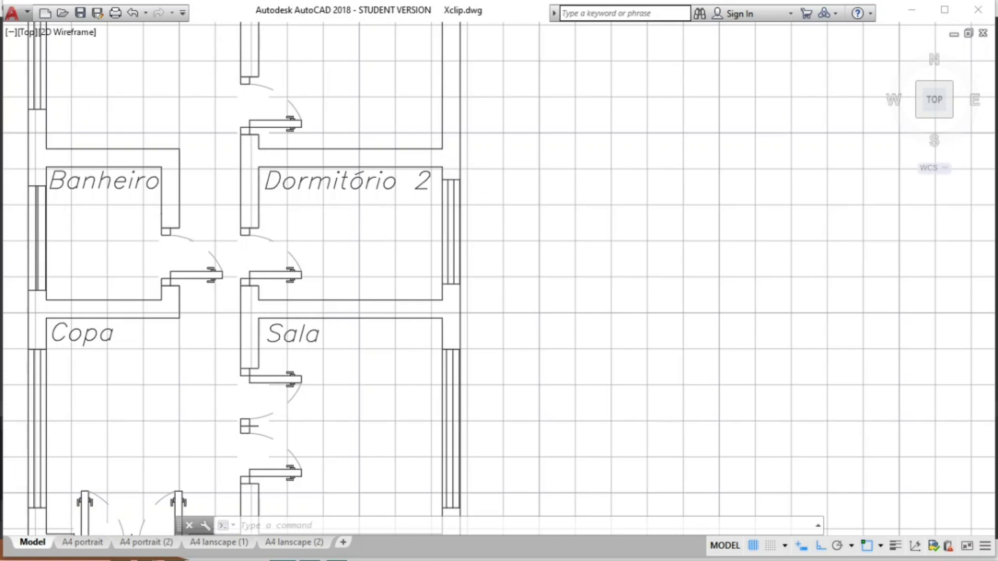
scroll(379, 230, down, 2)
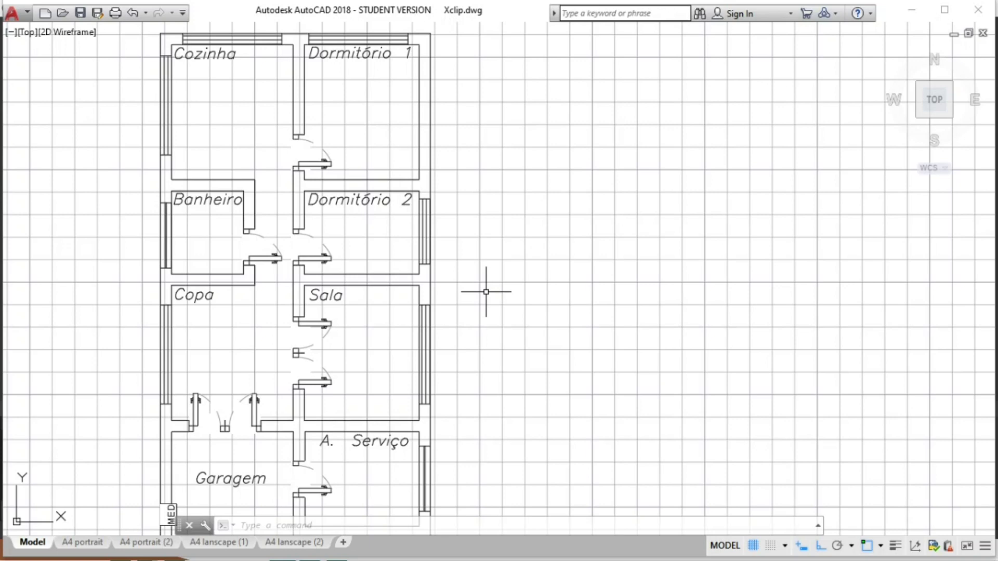
scroll(490, 263, down, 3)
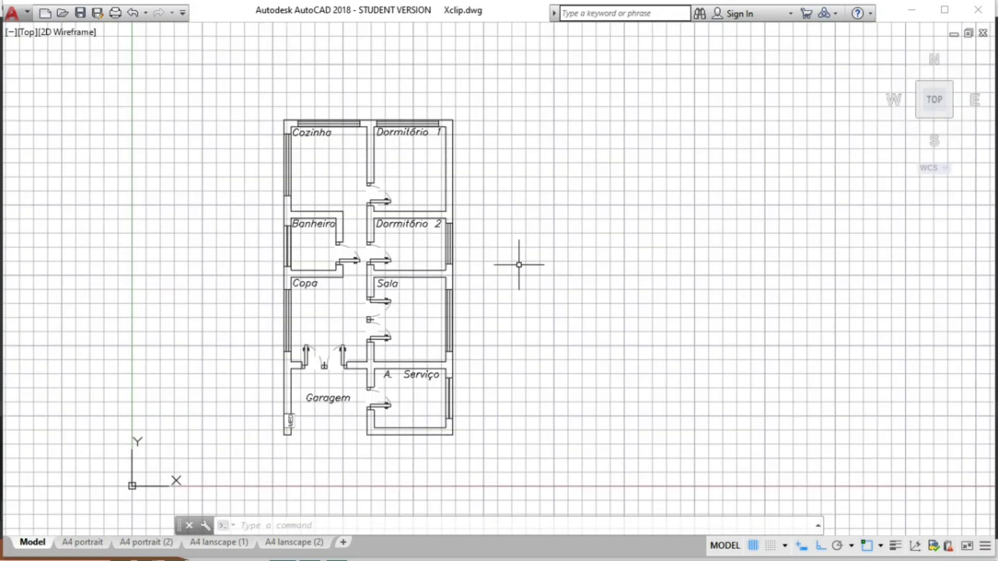
middle_drag(538, 276, 621, 268)
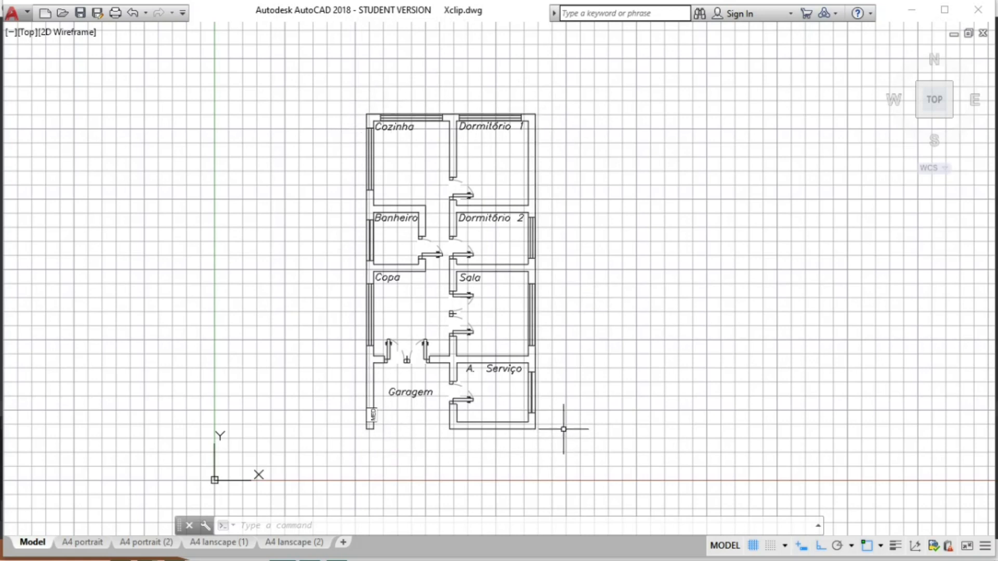
click(552, 106)
click(334, 443)
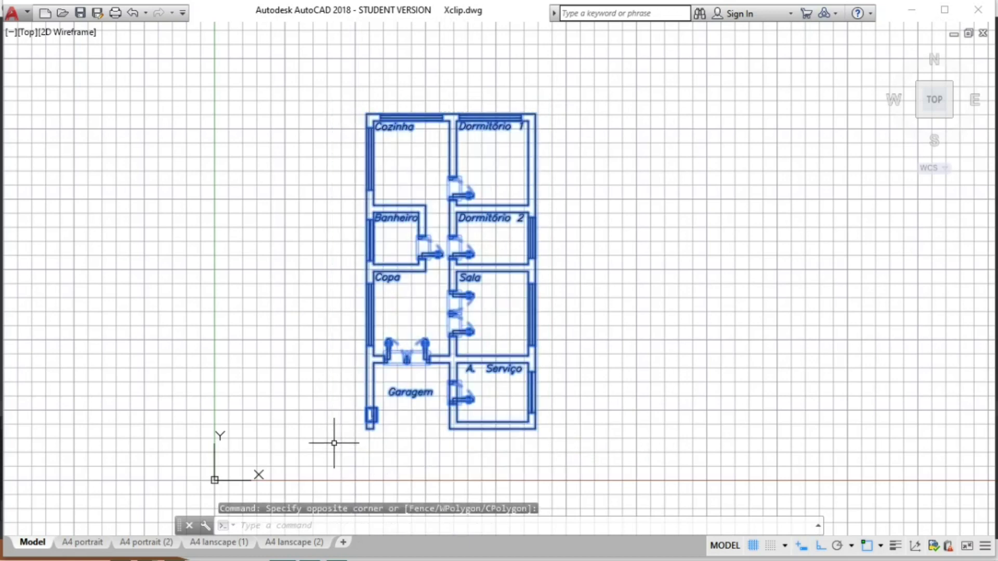
Step: Copy the floor plan to the right of the original, then show the A4 portrait layout
text(cp)
key(Return)
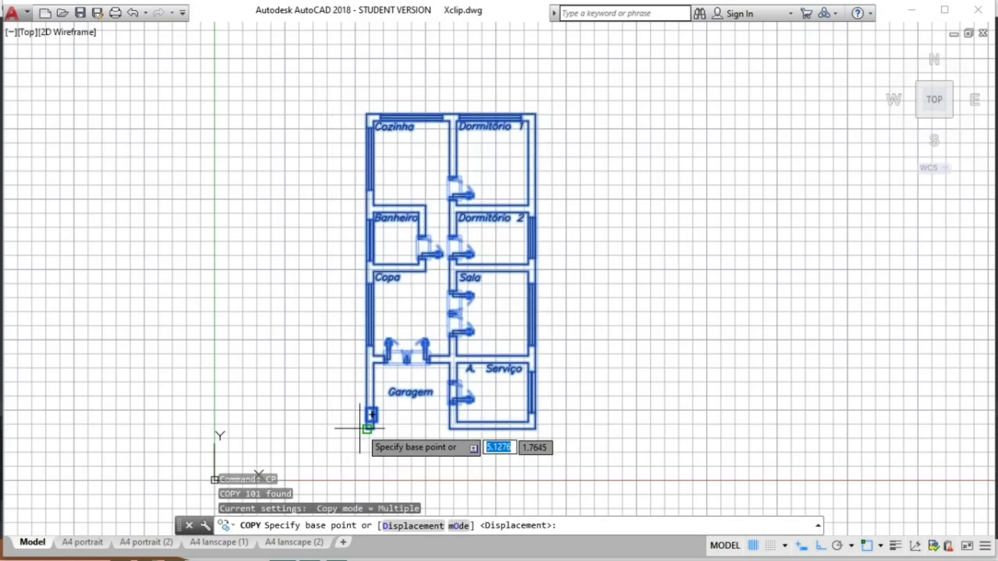
click(371, 414)
click(606, 414)
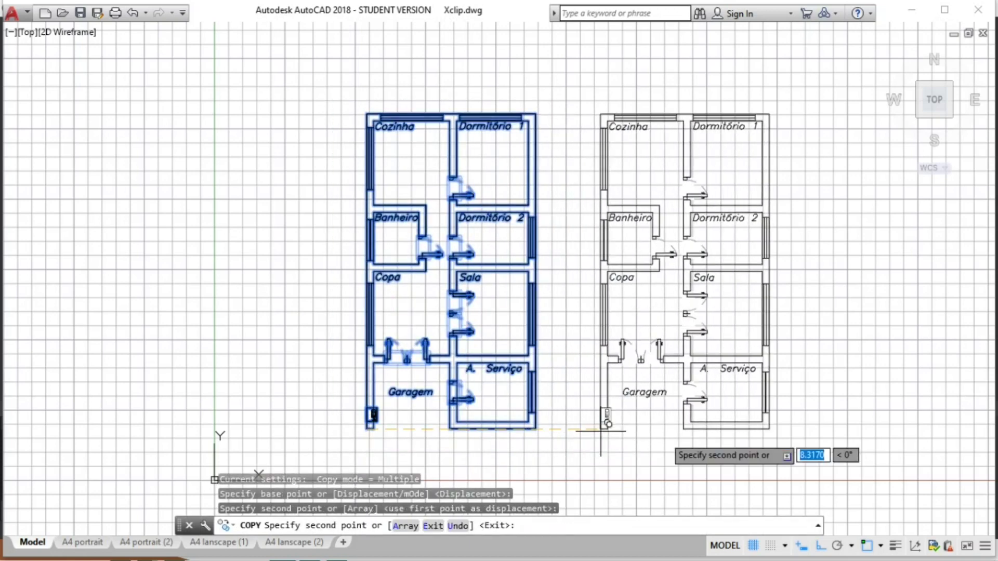
key(Escape)
middle_drag(812, 363, 636, 366)
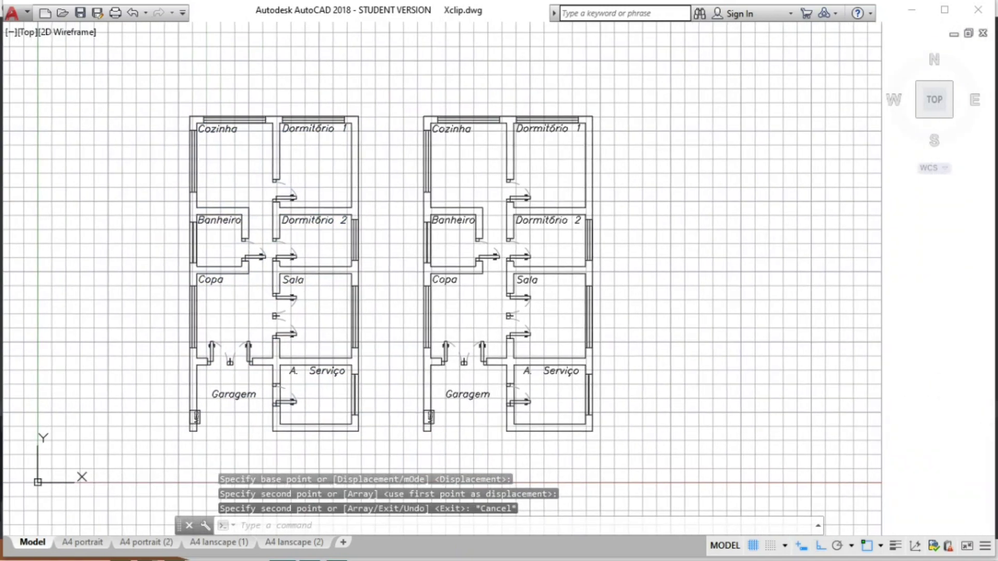
click(82, 542)
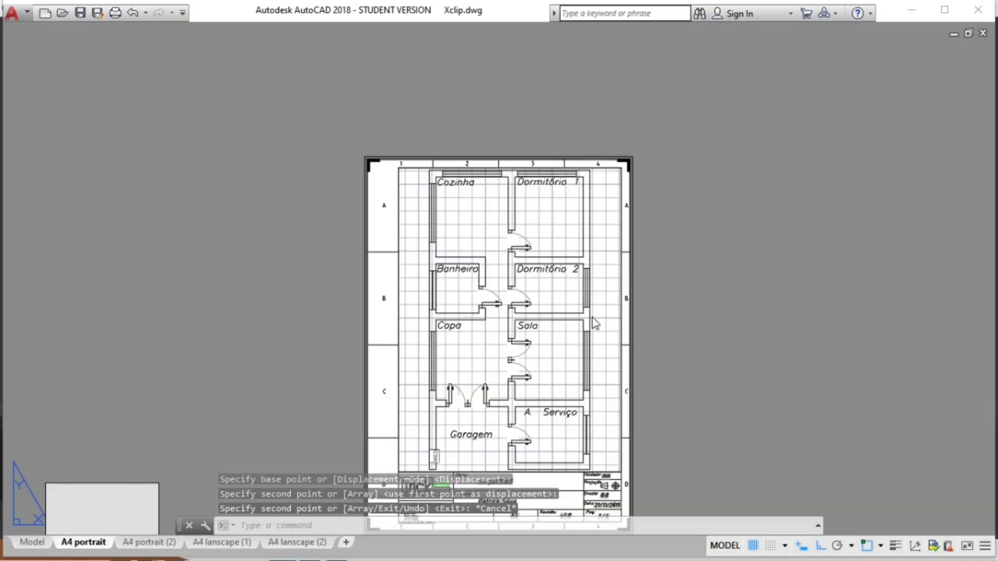
Step: Look at the A4 portrait (2) layout, then go back to Model space
middle_drag(693, 361, 657, 249)
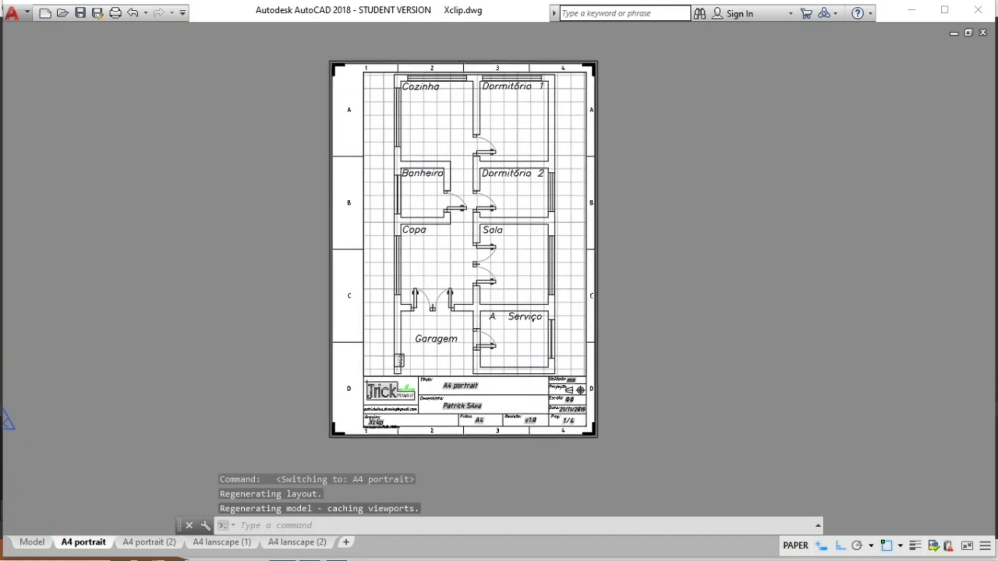
click(147, 542)
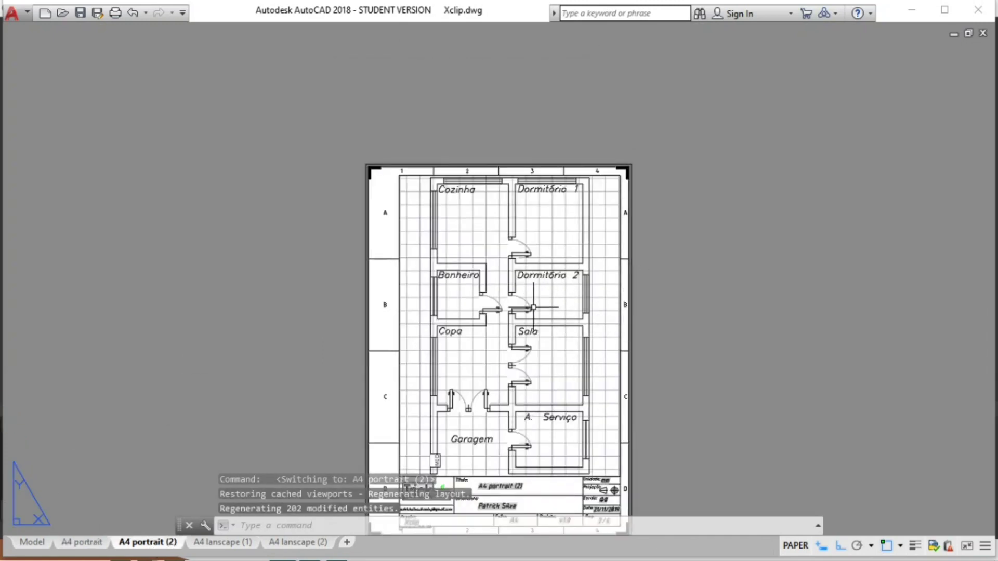
click(32, 542)
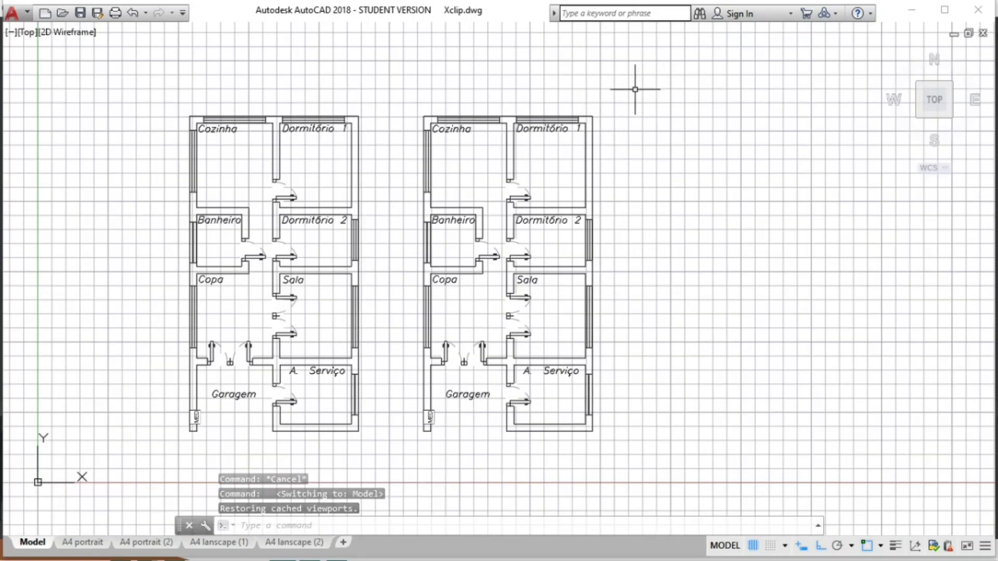
Step: Convert the right-hand plan into block 'planta baixa youtube' with a picked base point
click(604, 104)
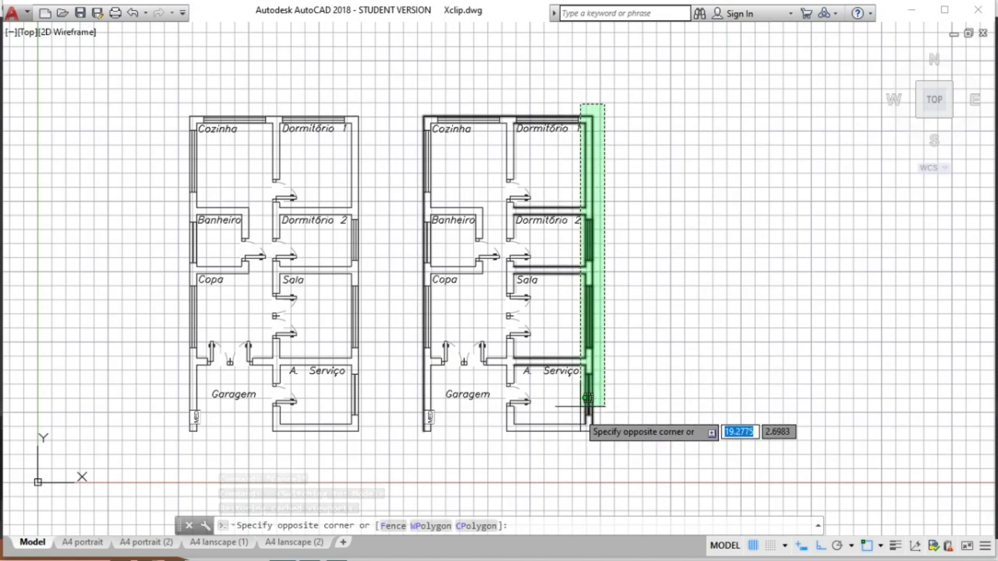
click(408, 436)
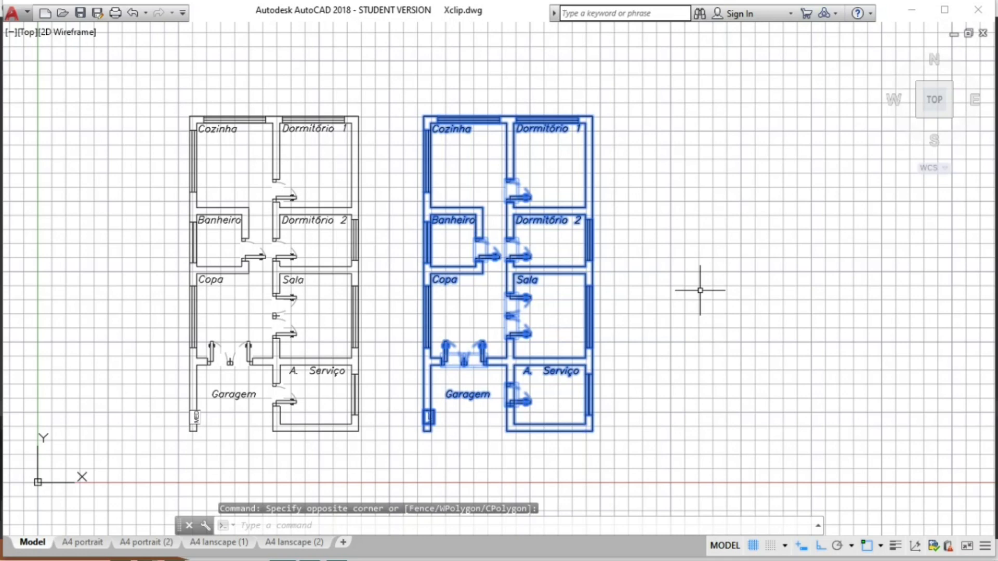
text(b)
text(k)
click(790, 324)
text(planta baixa youtube)
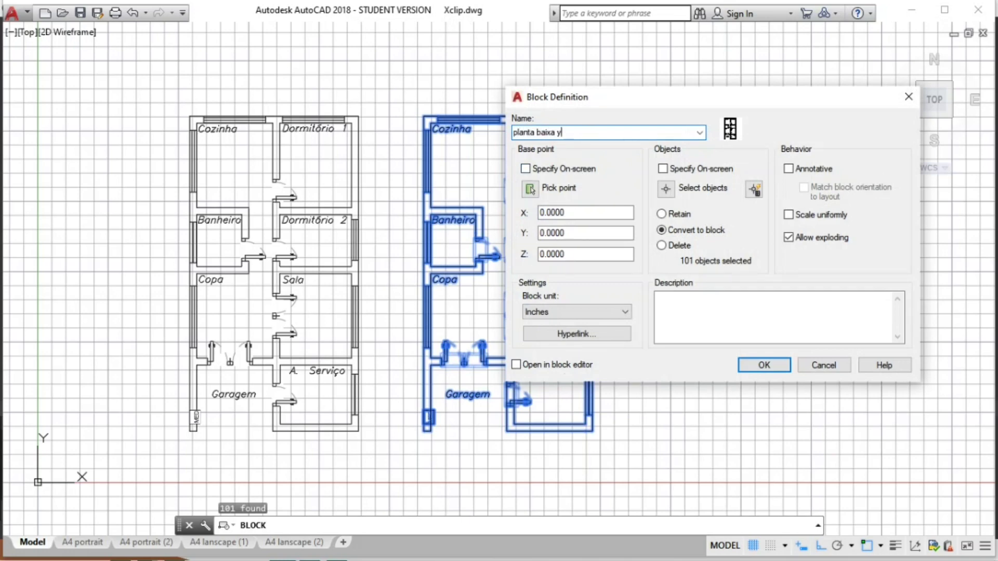
click(530, 188)
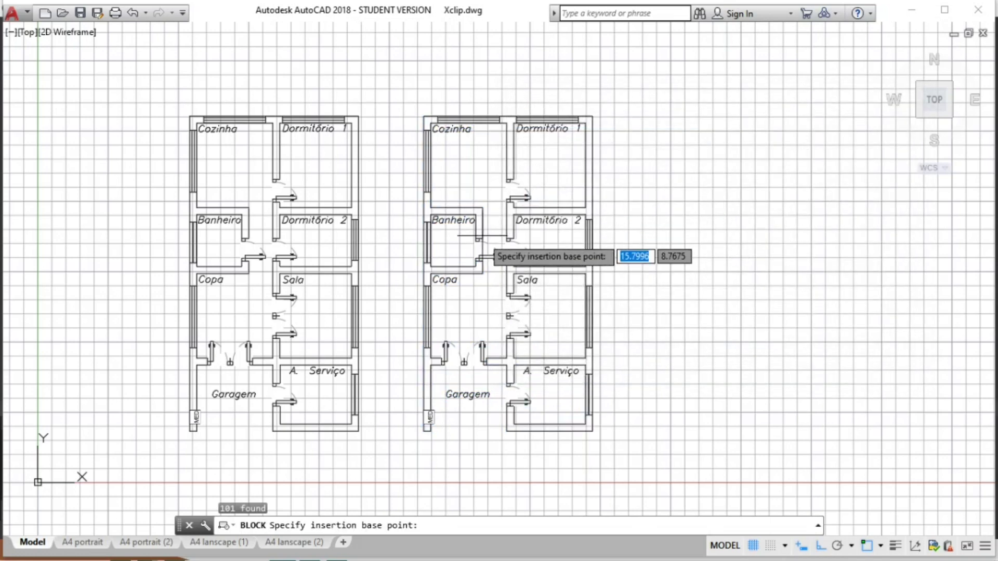
click(430, 207)
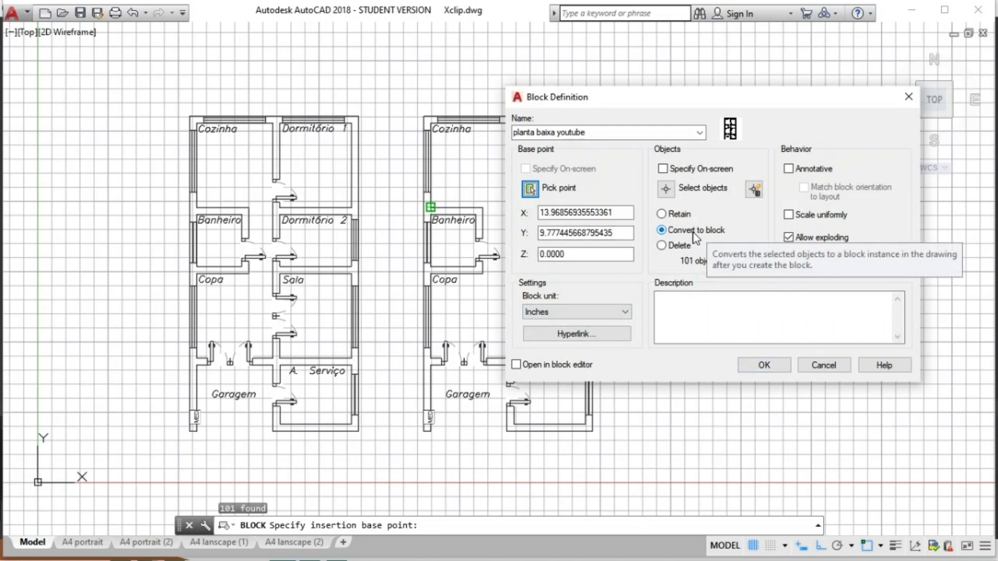
click(764, 365)
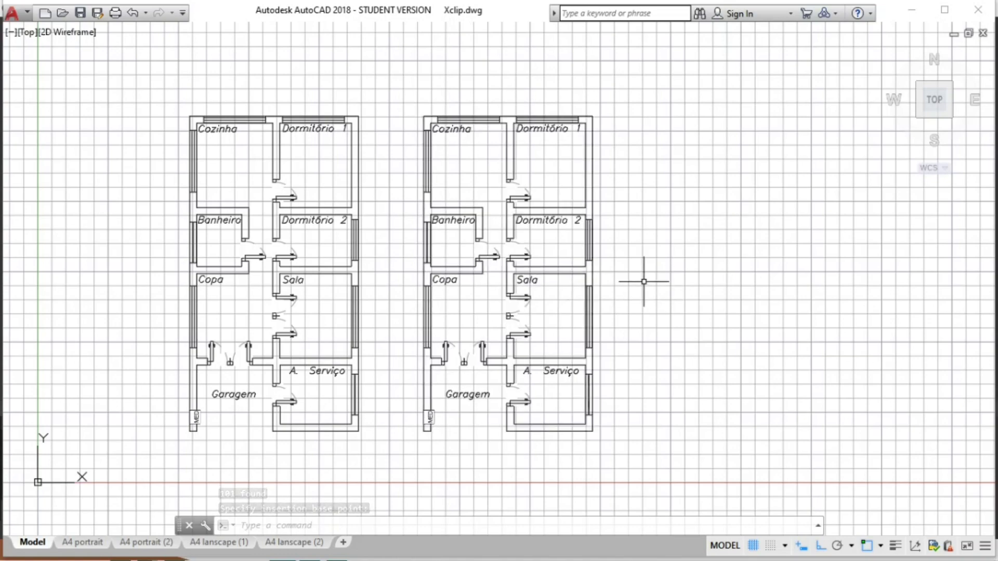
Step: Run XCLIP on the right-hand house block and choose New boundary
middle_drag(632, 278, 556, 282)
scroll(552, 258, up, 2)
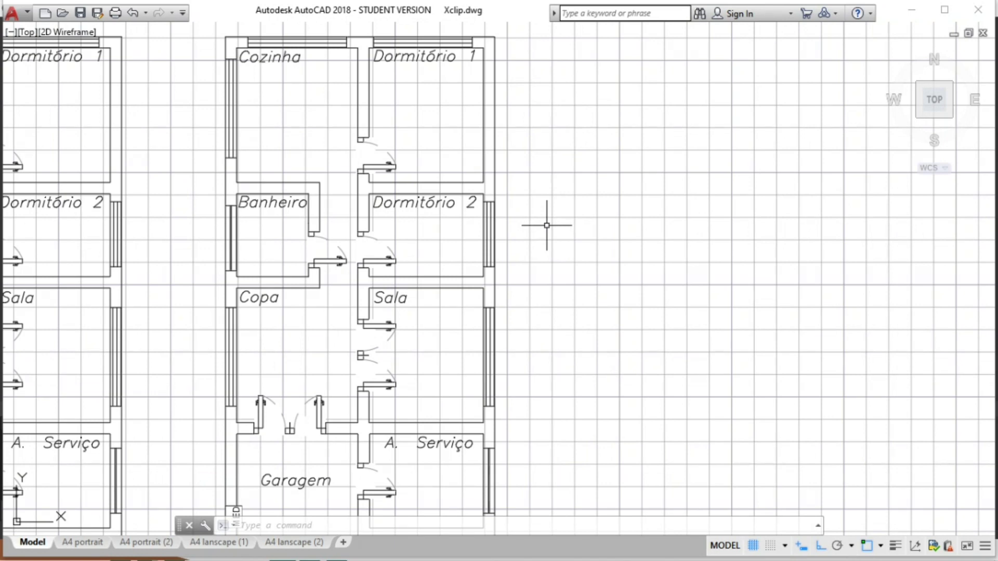
text(X)
text(C)
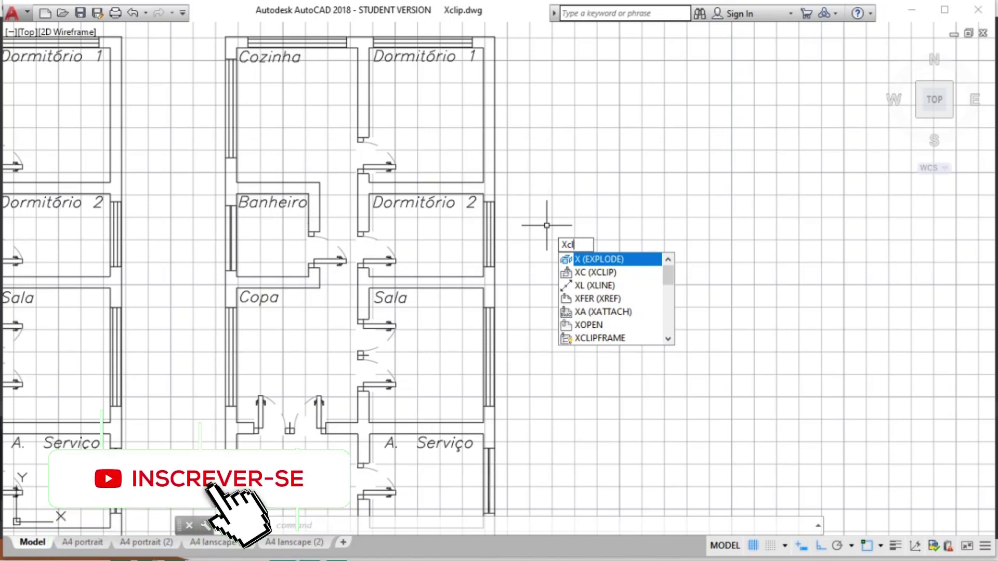
text(LIP)
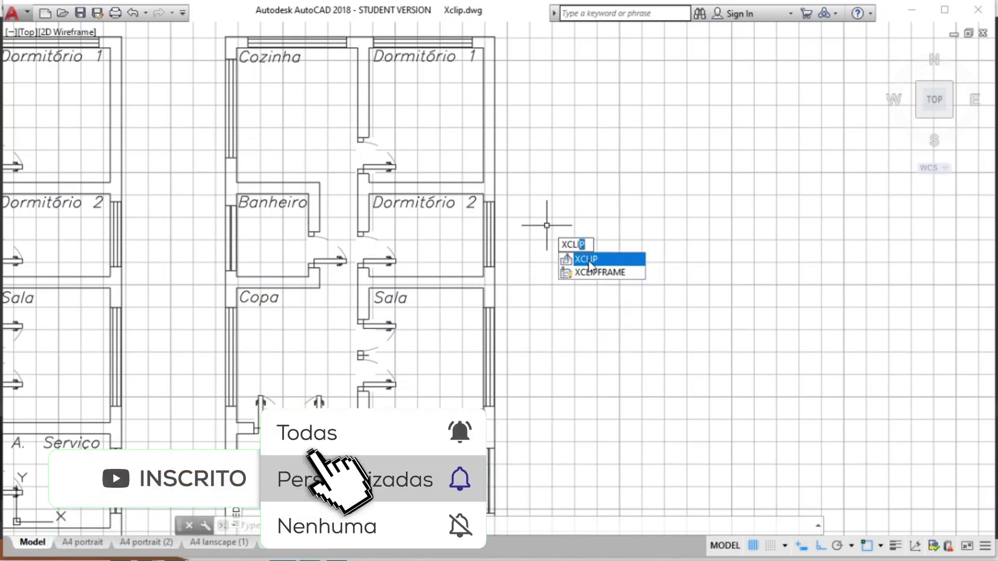
key(Return)
scroll(588, 256, down, 2)
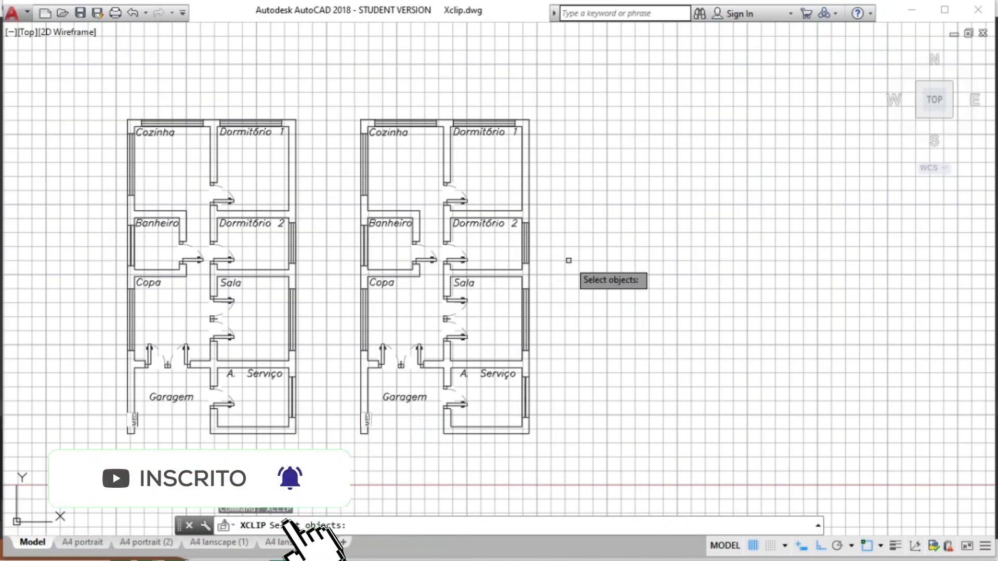
click(518, 209)
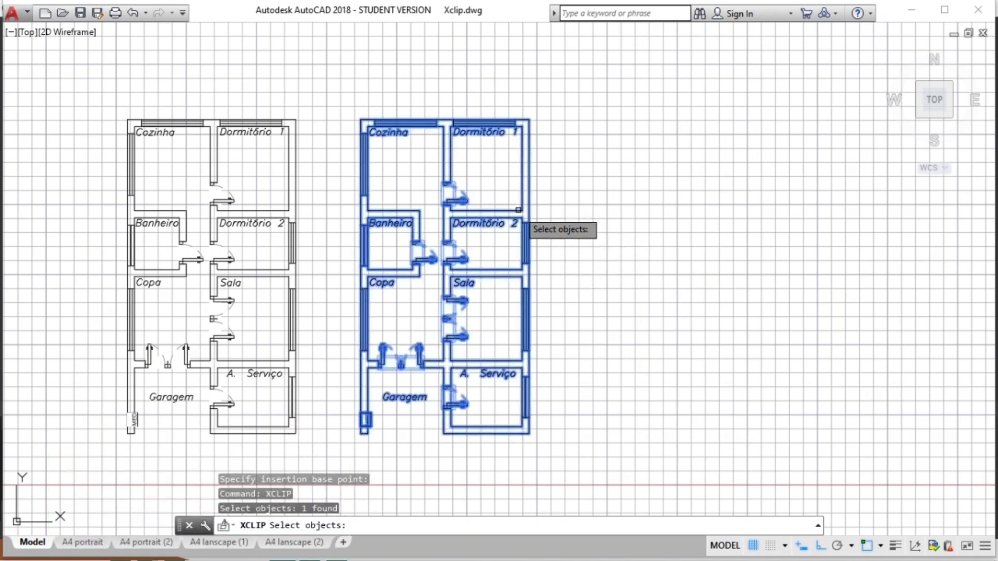
key(Return)
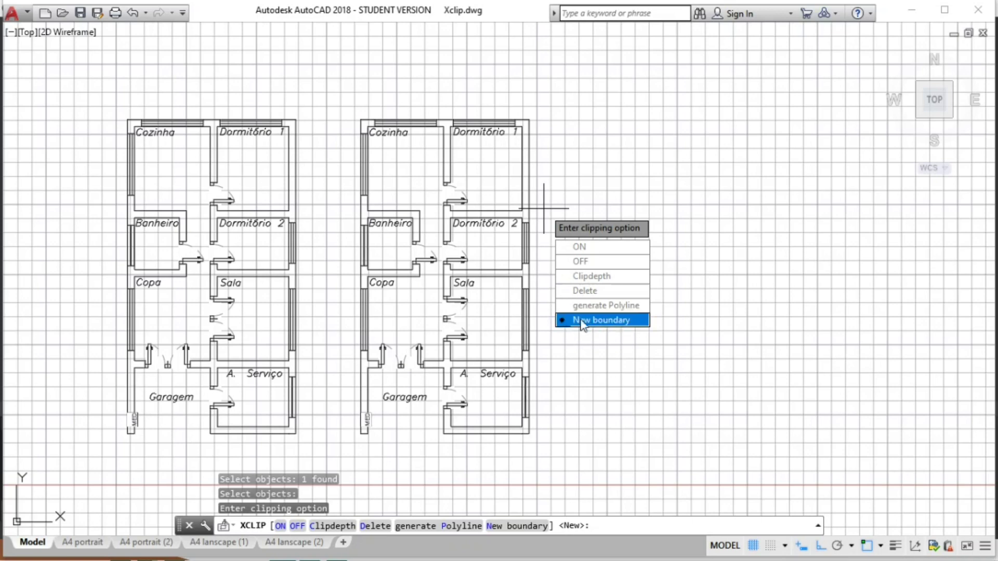
click(623, 321)
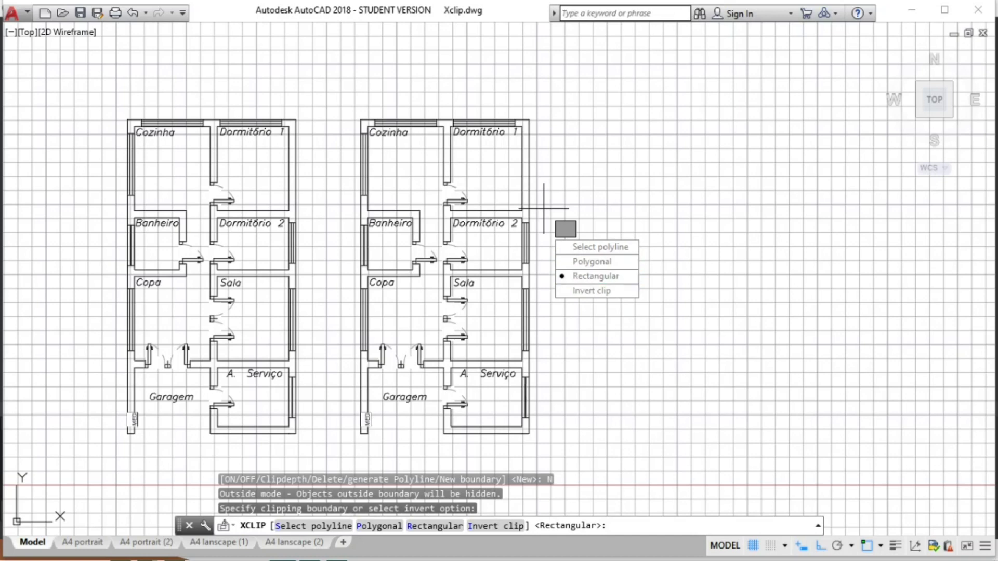
Step: Clip the block with a rectangular boundary framing only Dormitório 2 and Sala
click(583, 280)
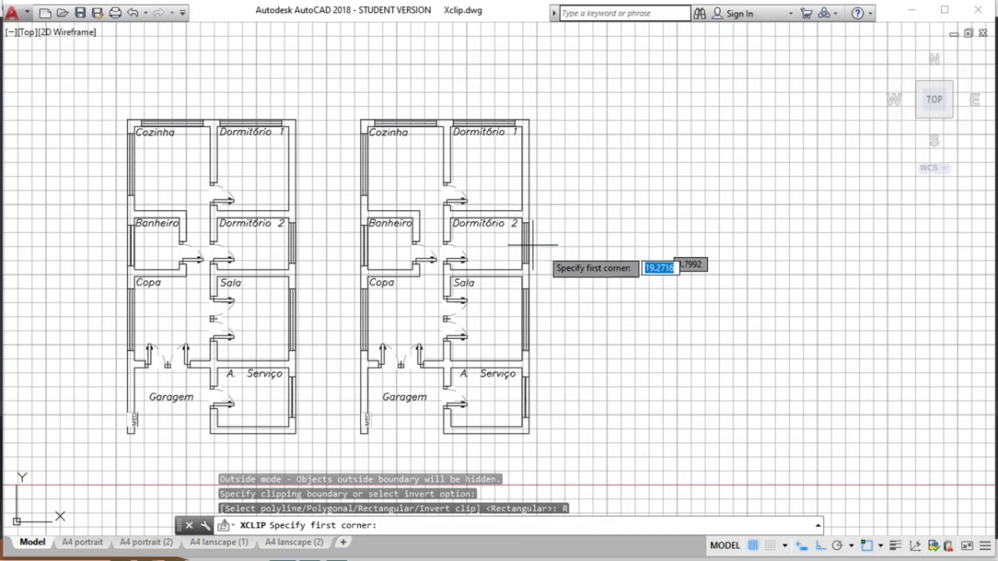
scroll(484, 253, up, 2)
scroll(484, 253, up, 2)
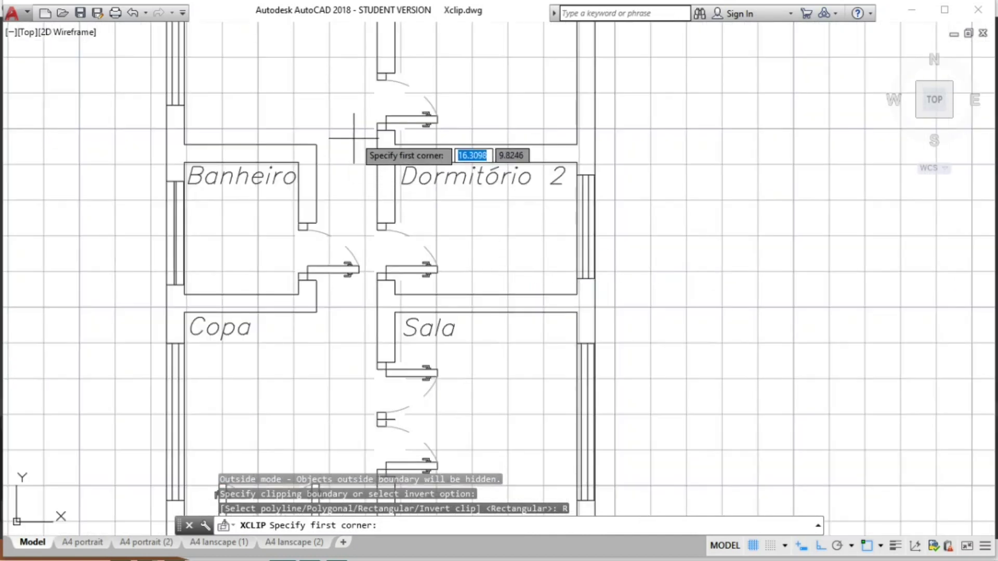
click(360, 127)
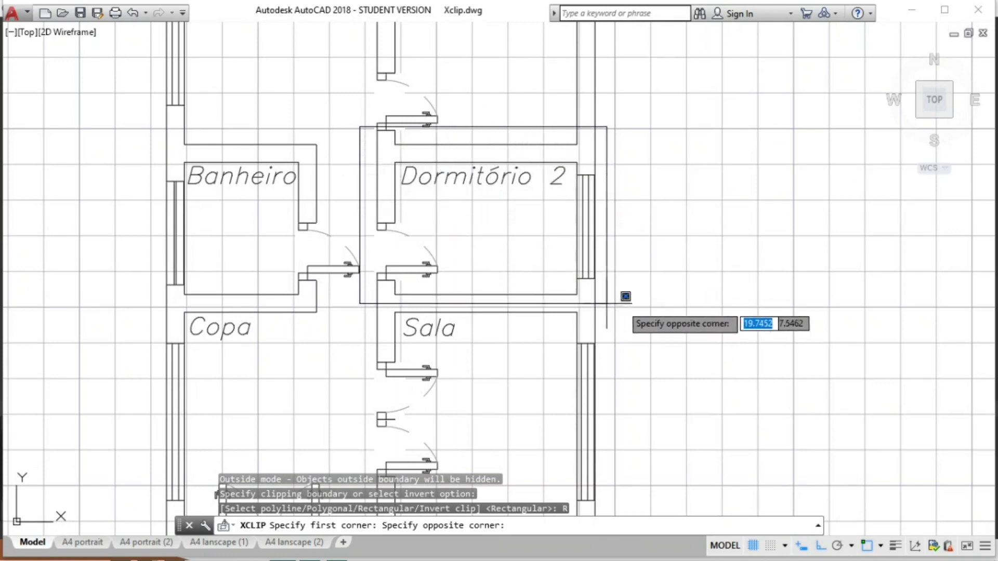
click(624, 364)
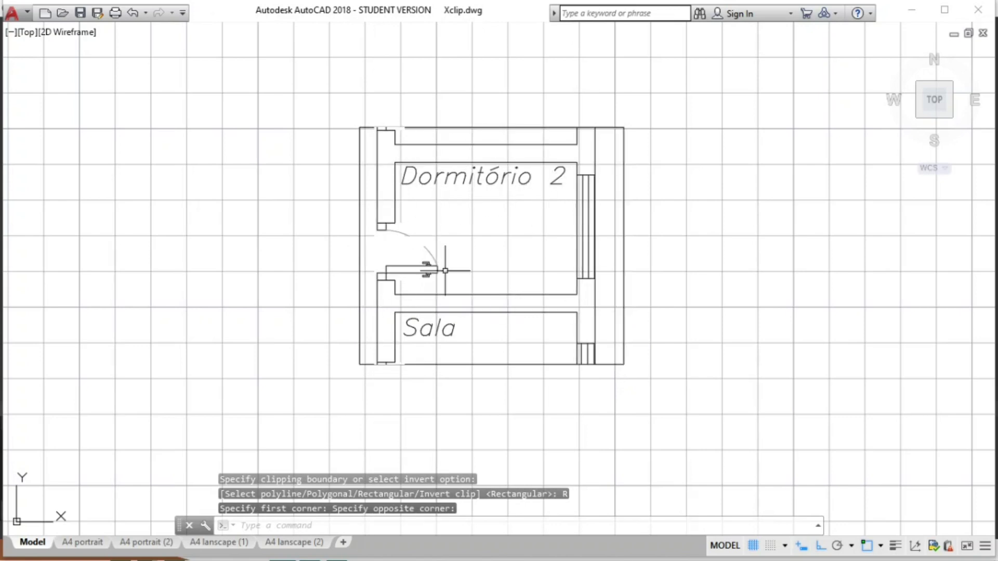
scroll(591, 225, down, 4)
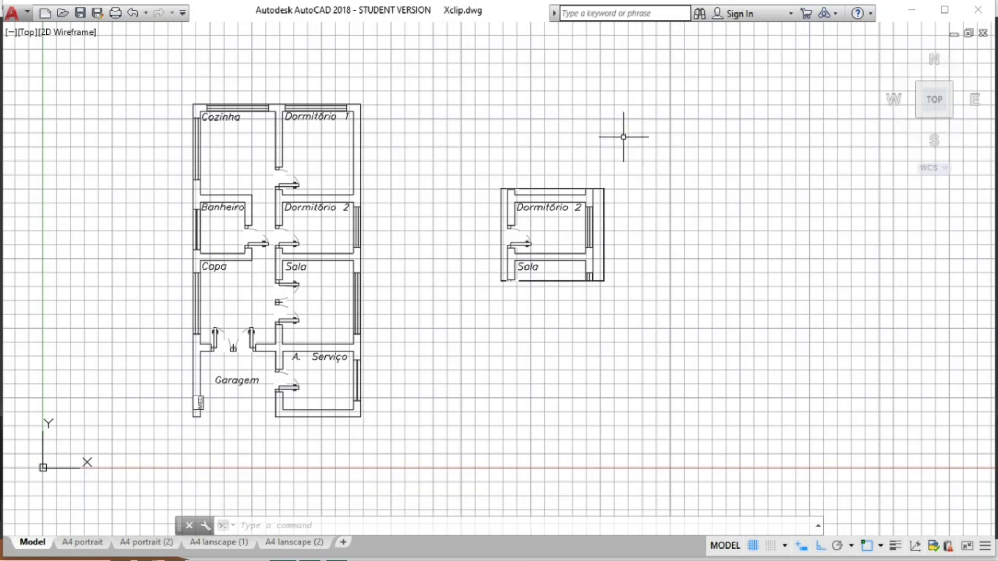
click(567, 186)
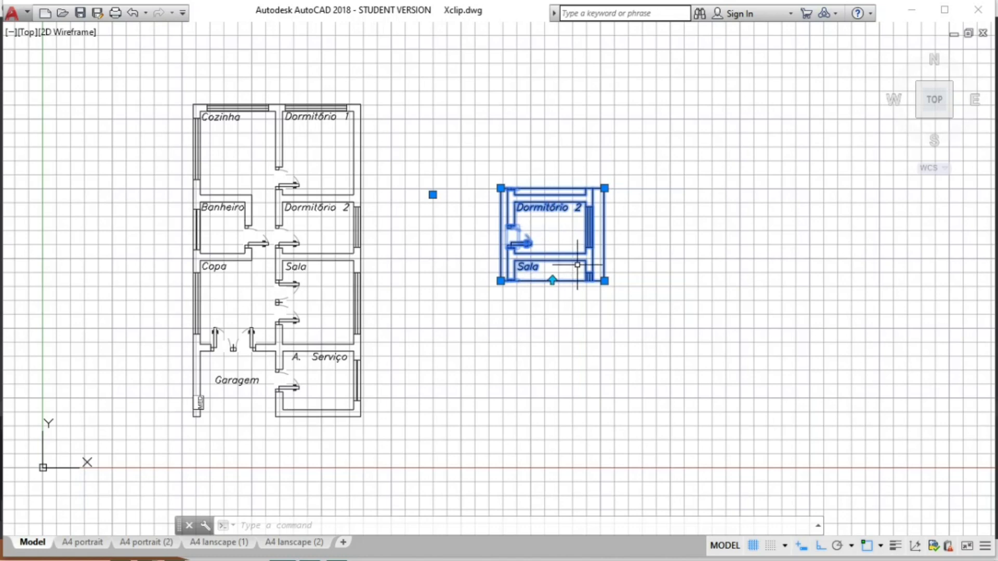
click(552, 280)
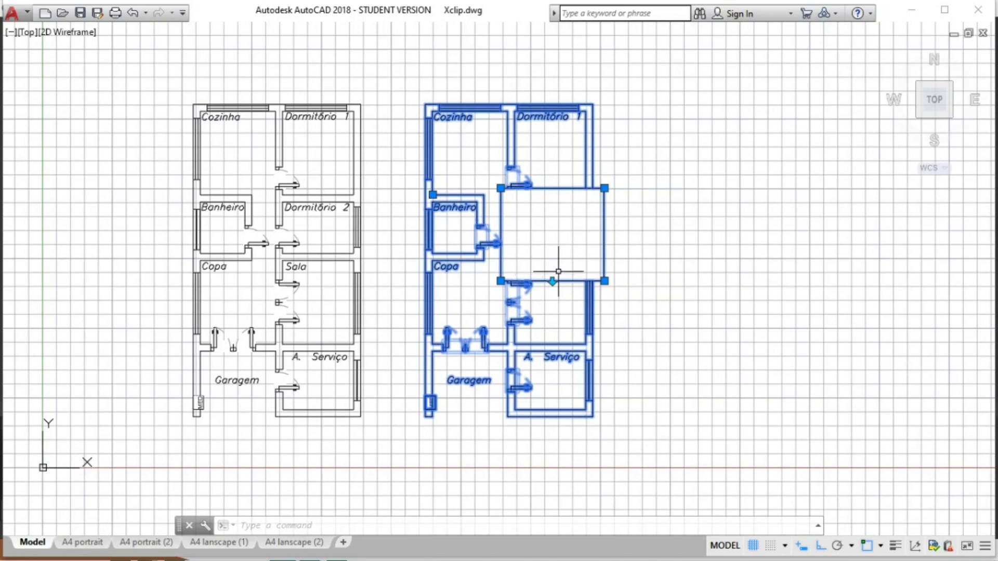
click(552, 281)
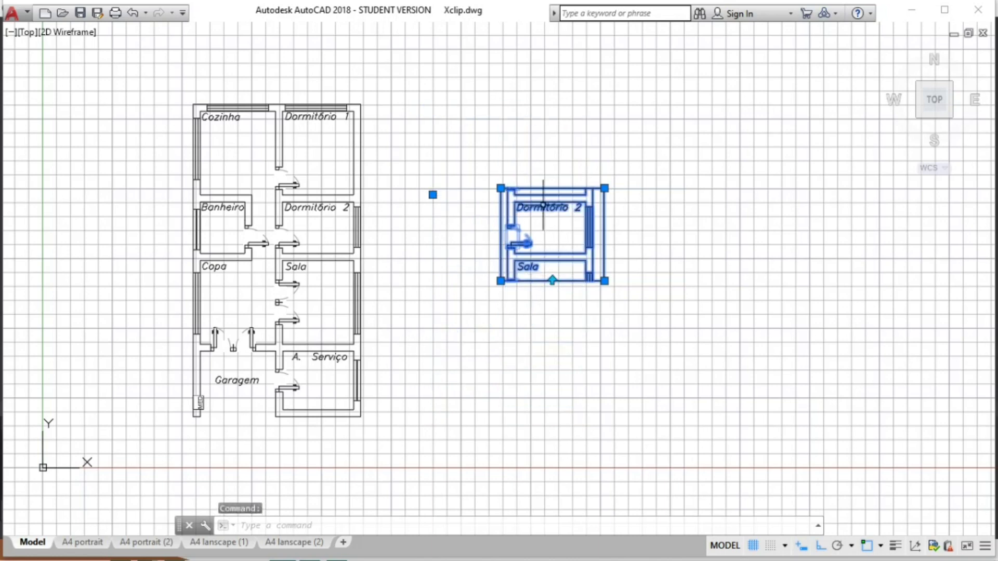
click(551, 281)
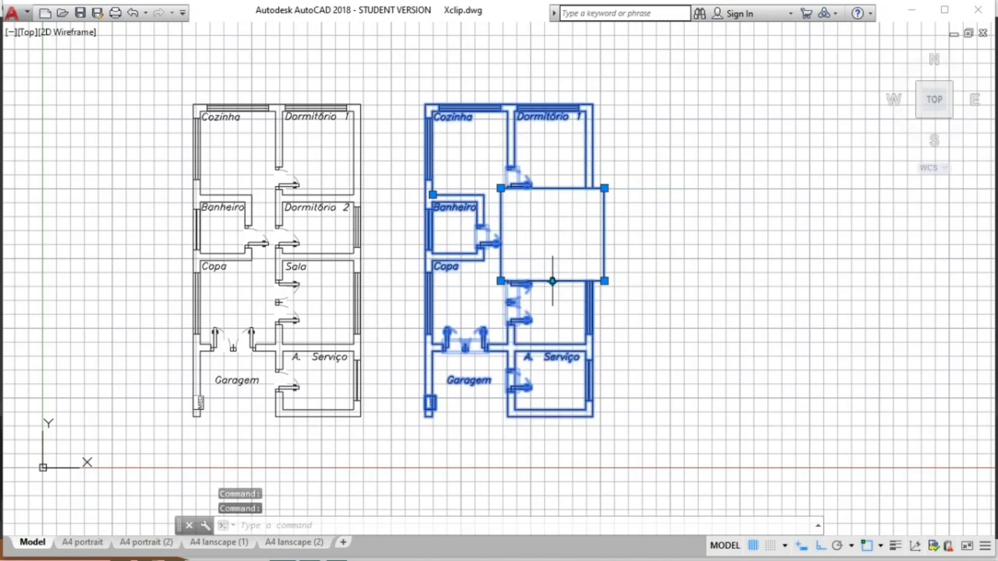
click(552, 281)
scroll(579, 241, up, 1)
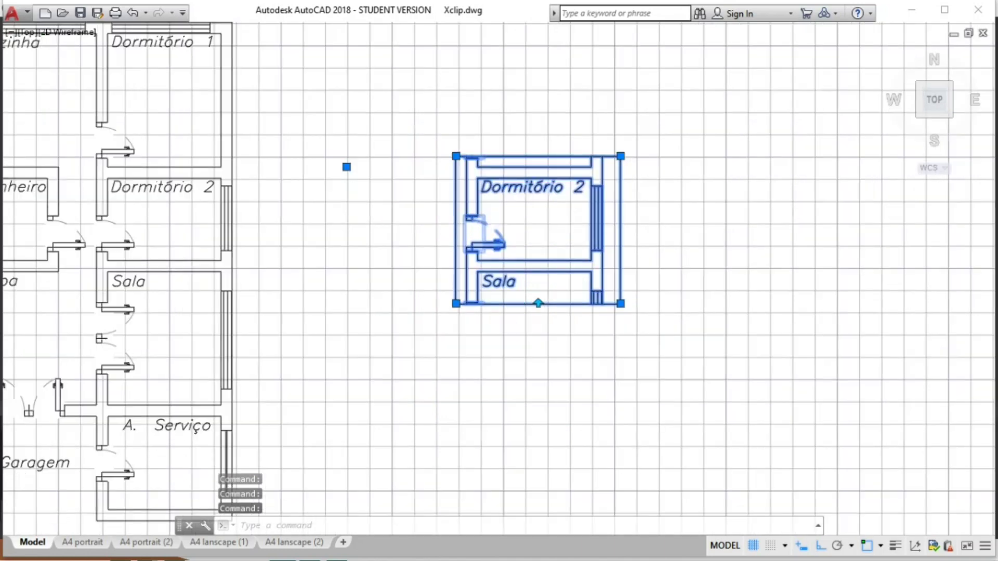
scroll(579, 241, up, 1)
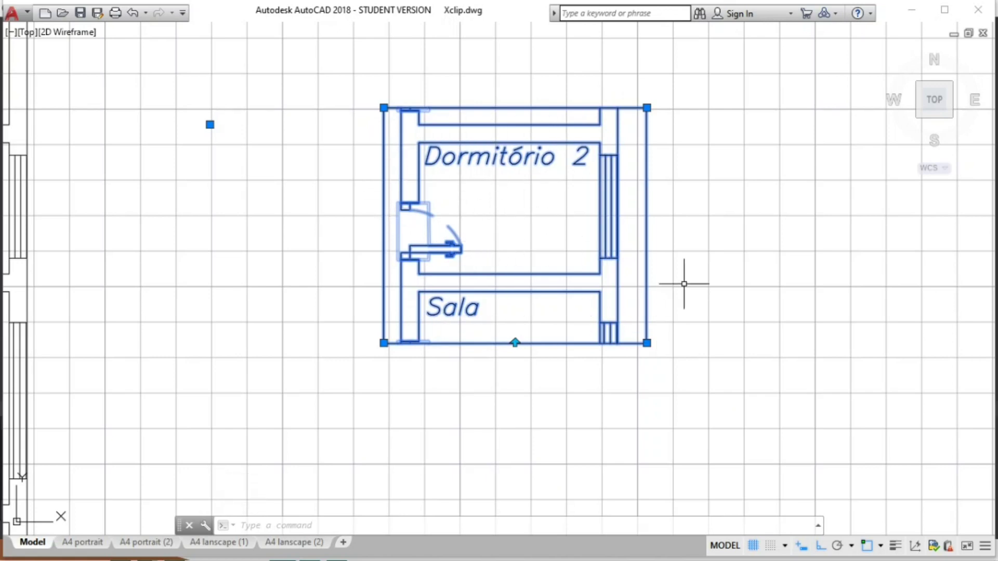
Step: Adjust the boundary's right-side grips, raising the bottom edge and stretching the right edge far out
click(647, 107)
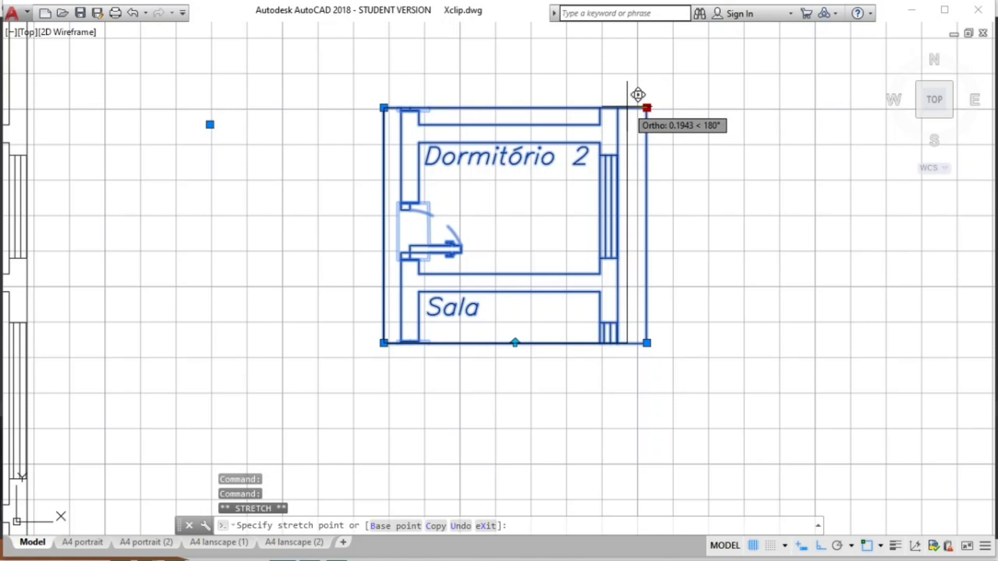
click(591, 108)
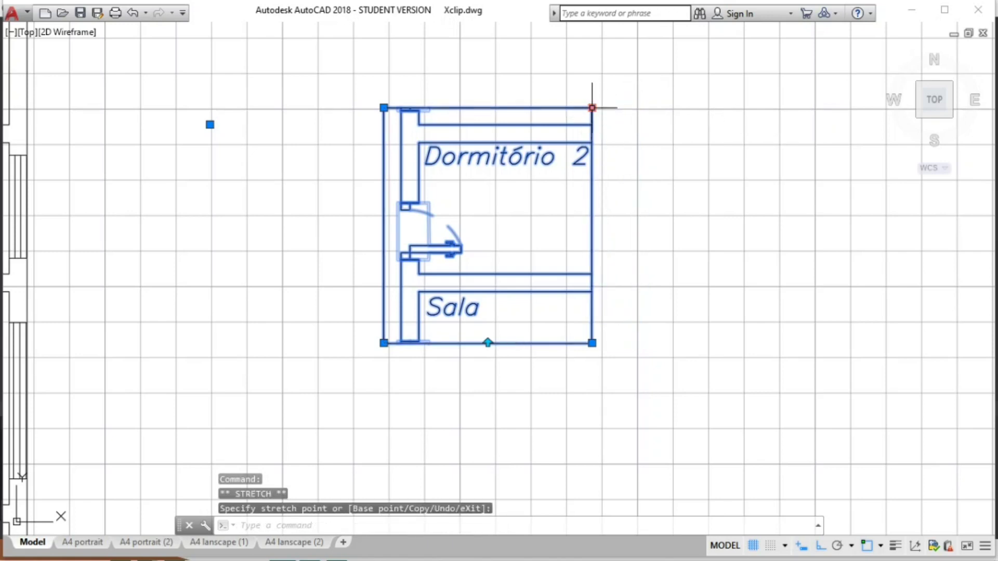
click(592, 343)
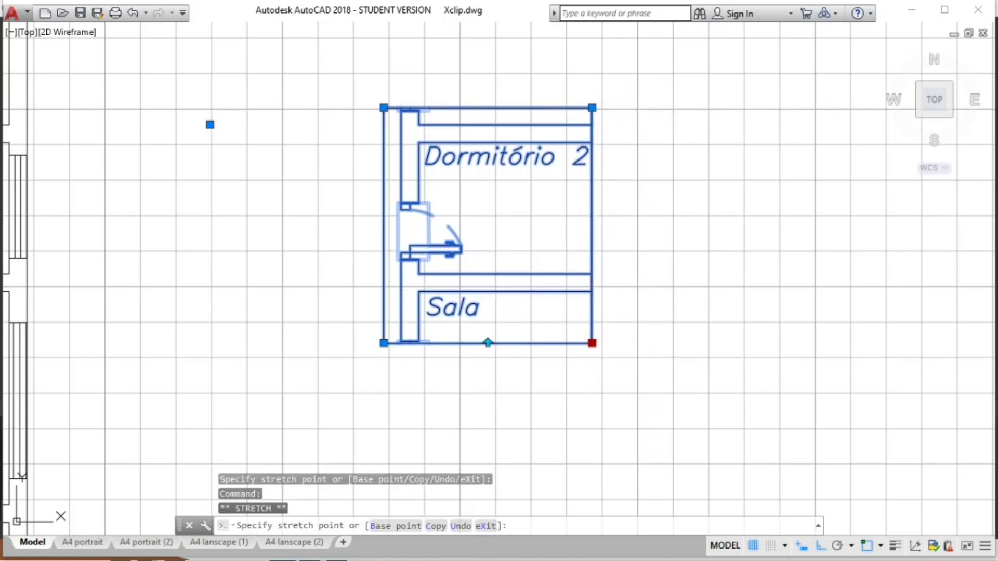
click(566, 247)
click(591, 248)
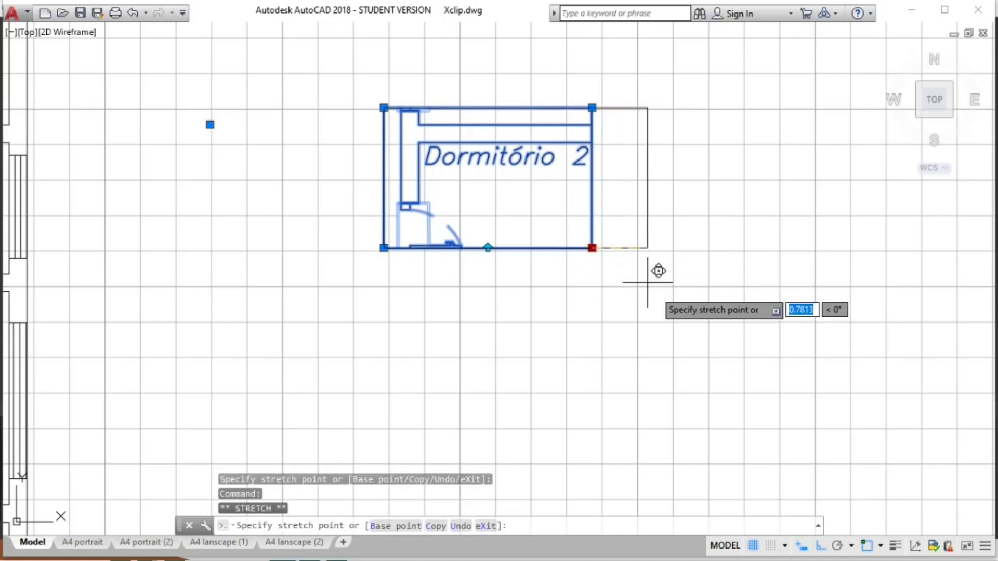
click(756, 293)
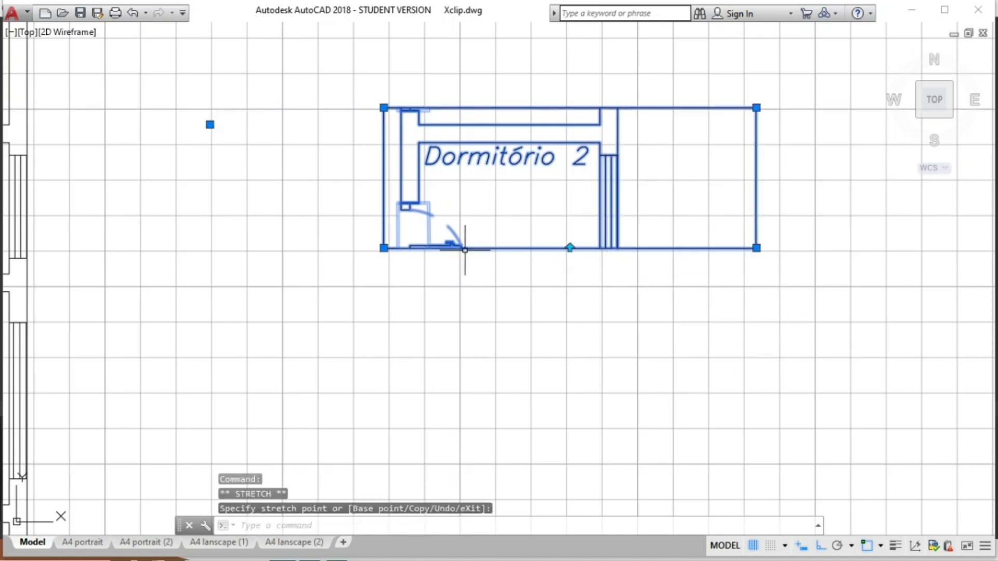
Step: Lower the boundary's bottom edge to show Sala and widen it left toward Banheiro and Copa
click(384, 248)
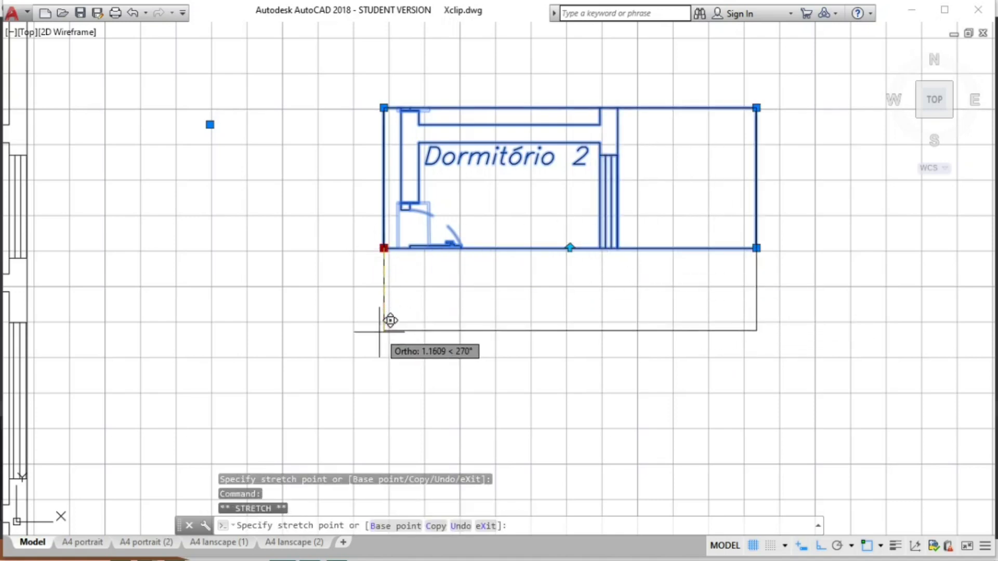
click(378, 357)
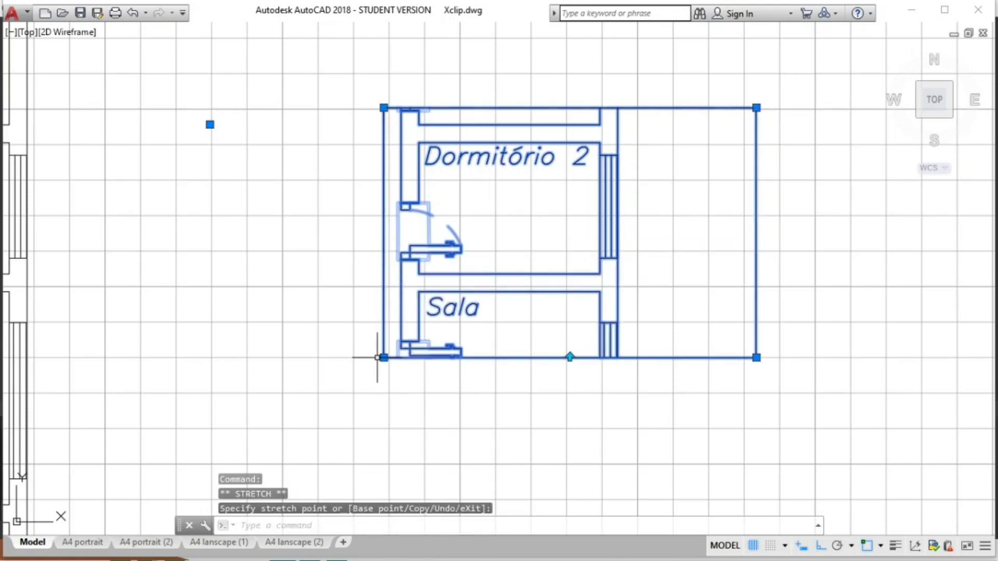
click(384, 108)
click(253, 107)
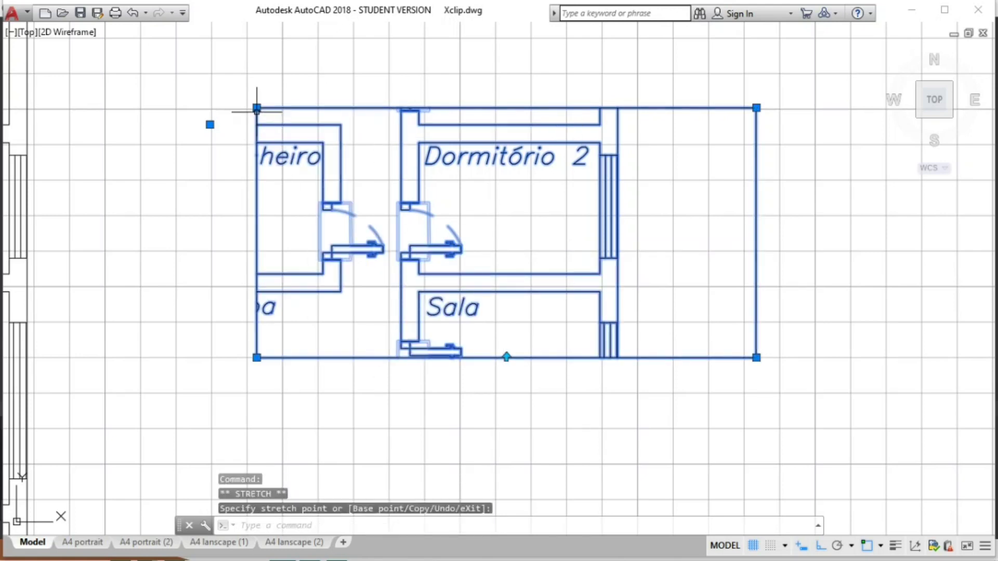
scroll(347, 209, down, 2)
scroll(444, 224, down, 2)
Step: Extend the boundary left to show Banheiro, down to A. Serviço, and raise its top edge
middle_drag(622, 223, 751, 228)
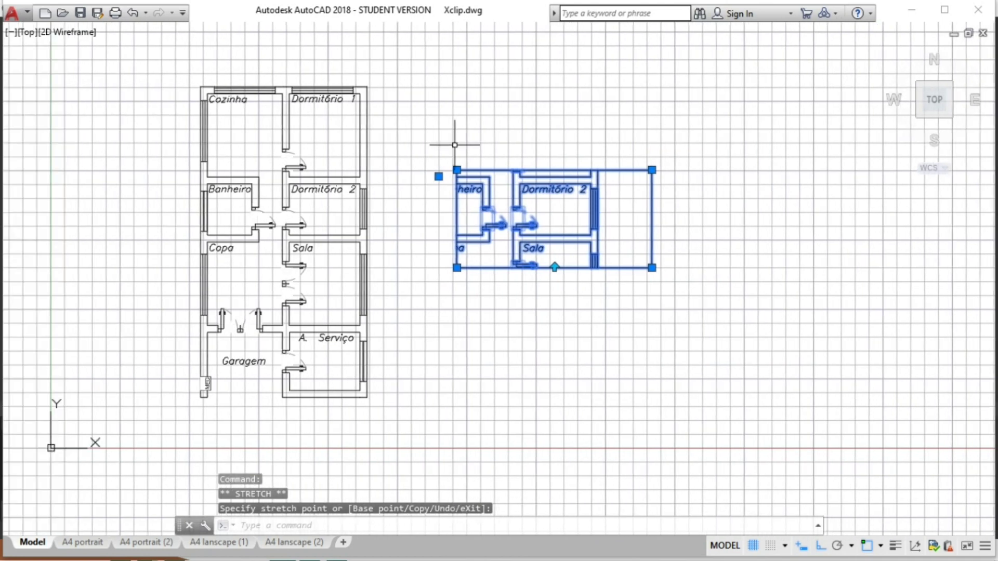
click(402, 170)
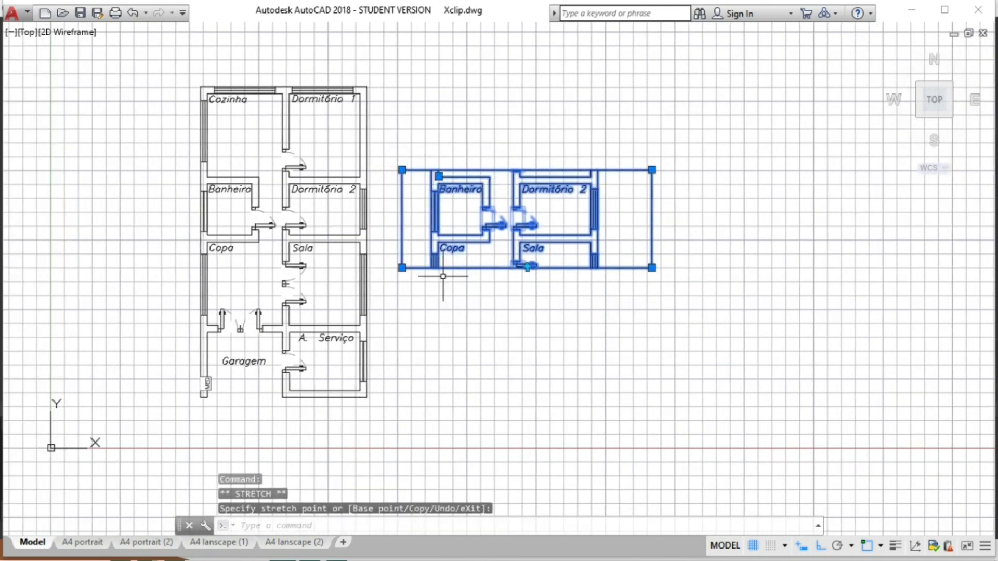
click(401, 357)
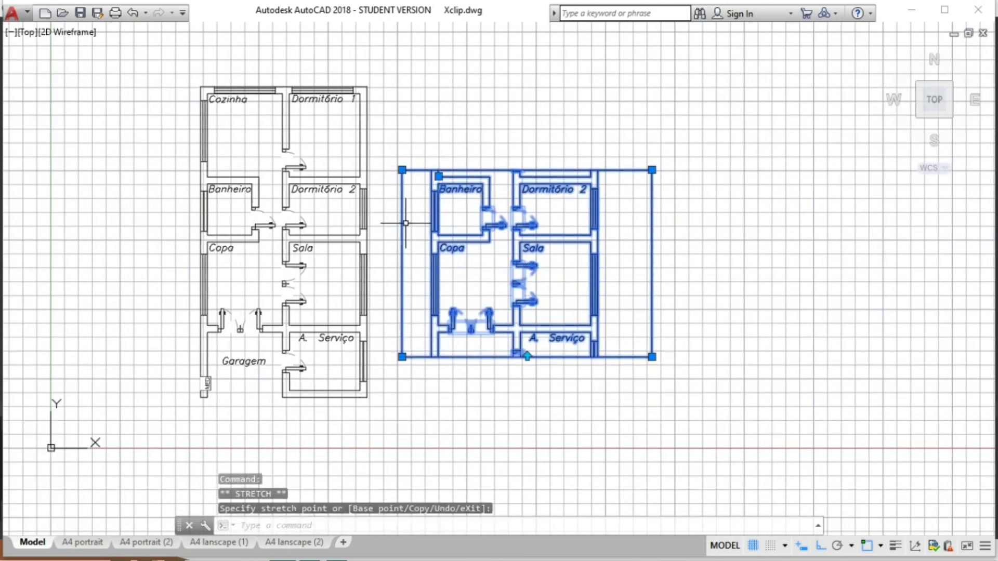
click(402, 169)
click(402, 125)
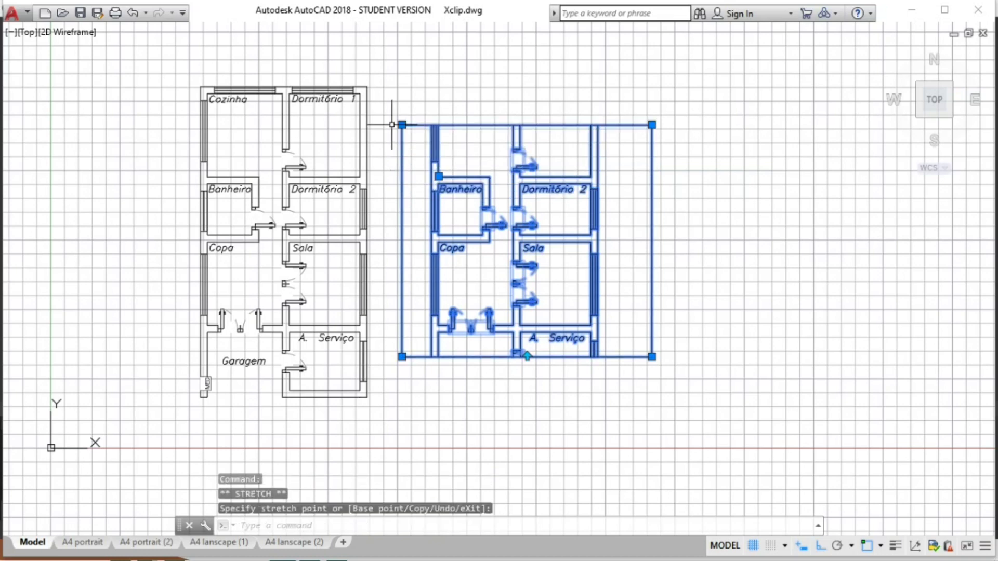